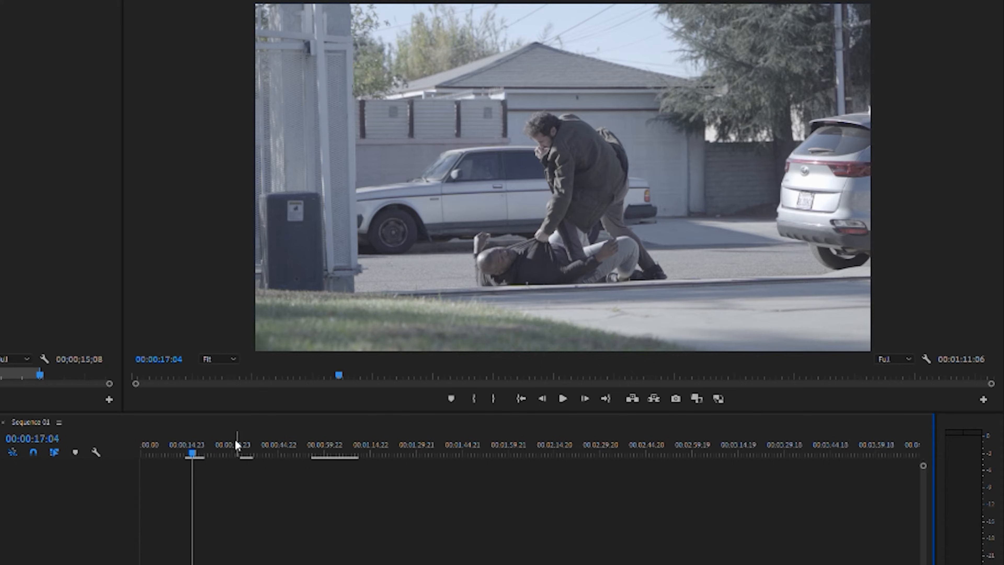
Play back the wide fight shot of the man on the ground, around 00:00:16:19.
left_click_drag(192, 435, 186, 432)
key("space")
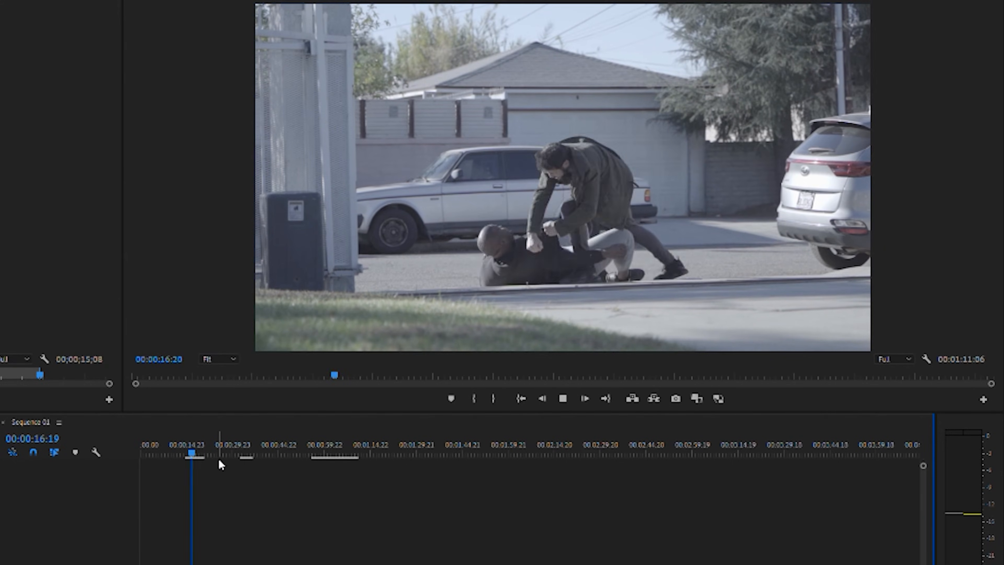
key("space")
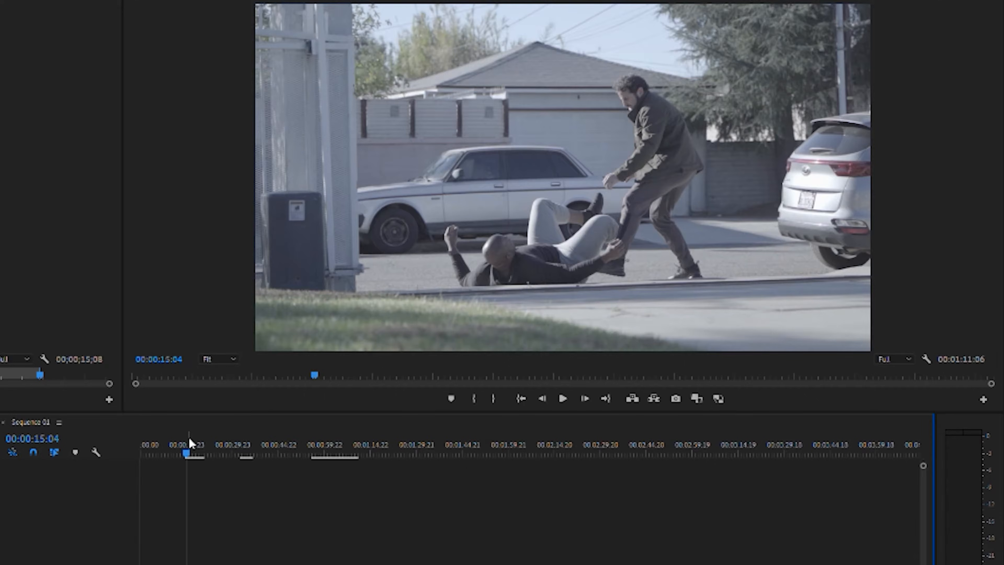
key("space")
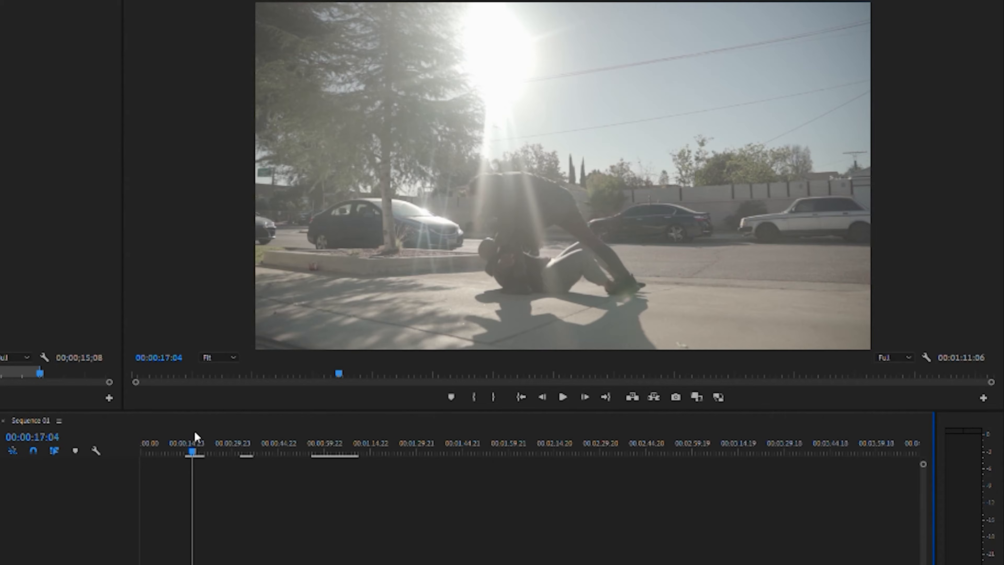
Play back the close overhead punching shot from 00:00:32:18.
left_click(243, 436)
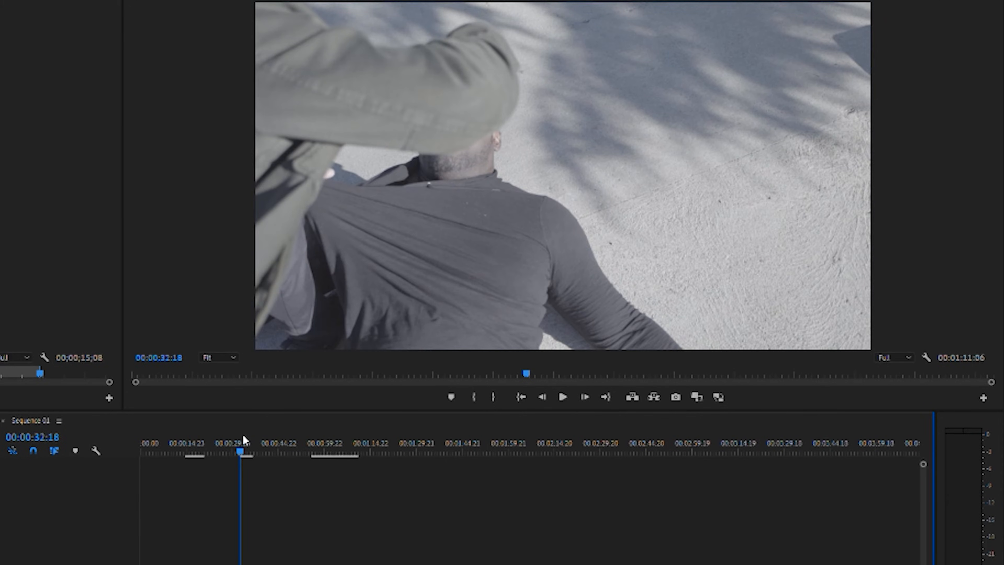
key("space")
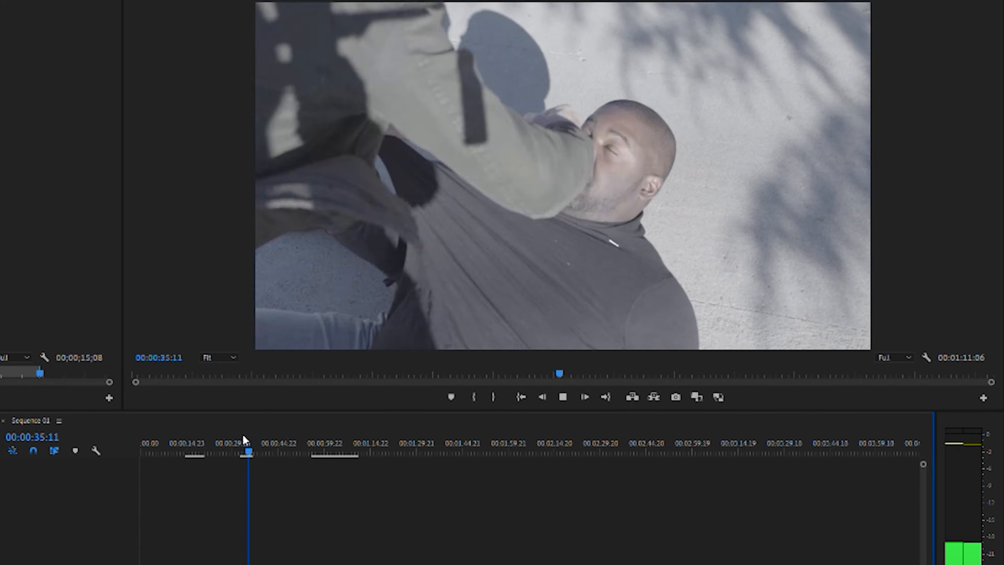
key("space")
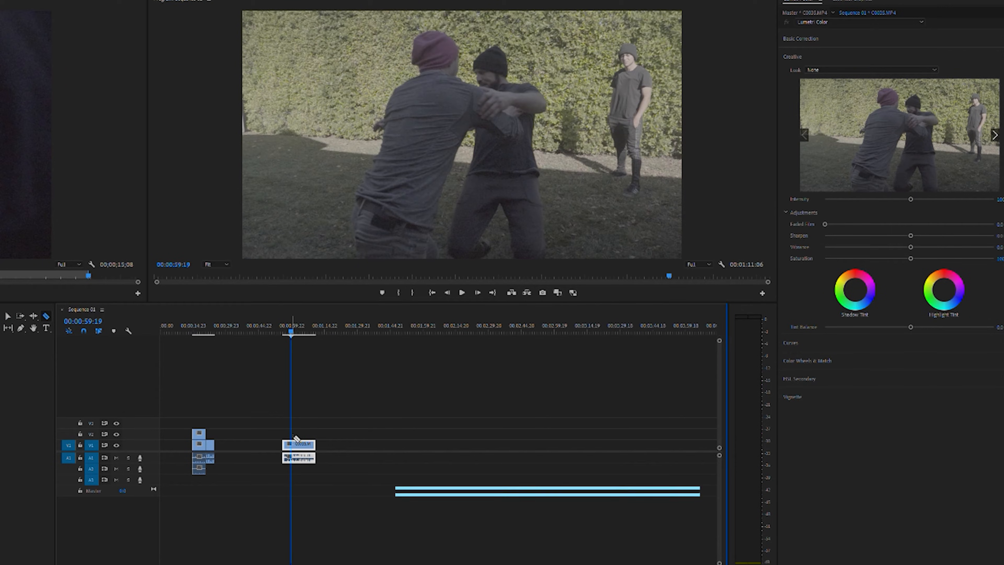
Cut the garden fight clip at 00:00:59:19 and again at 00:01:00:10.
left_click(298, 444)
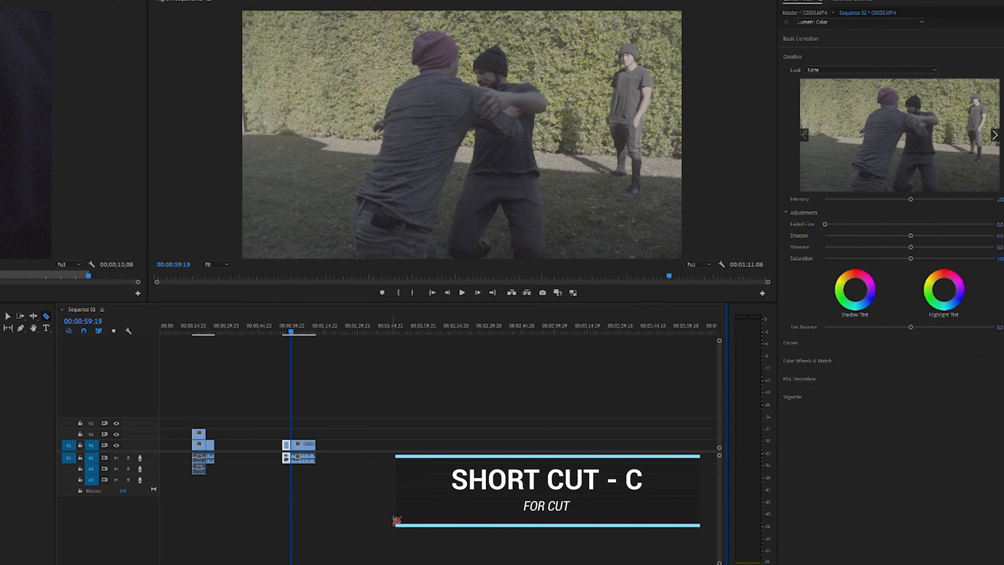
key("space")
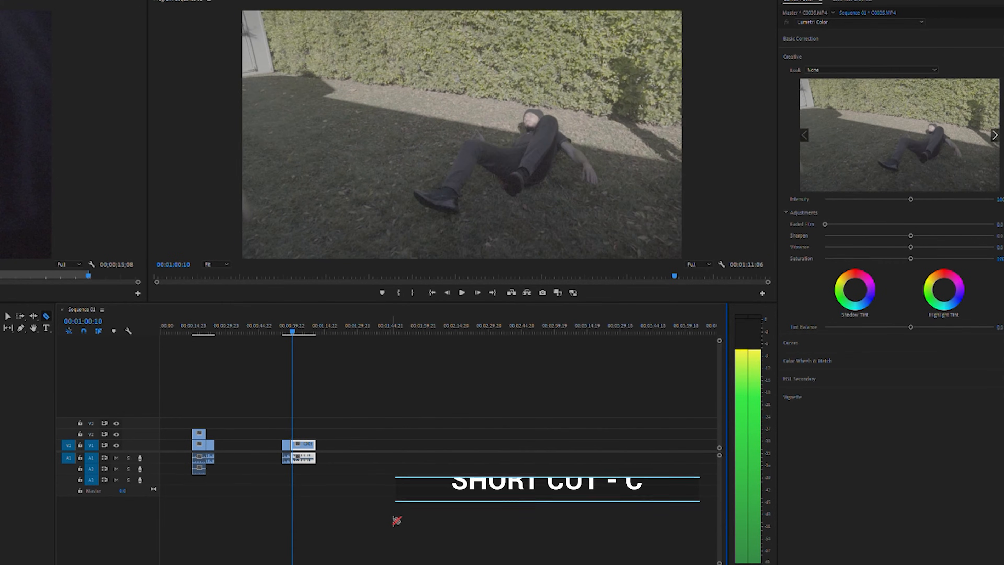
left_click(297, 440)
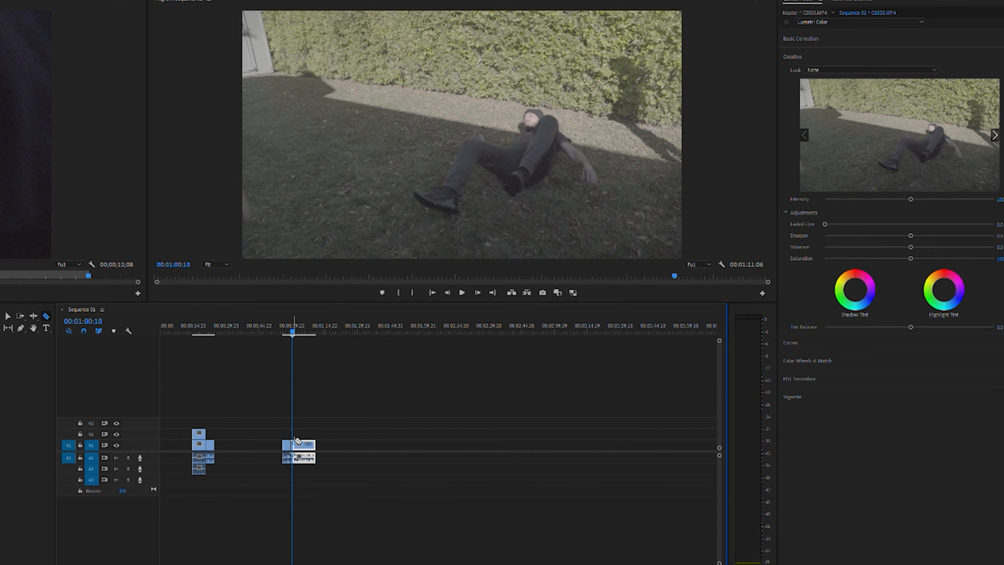
Review the cut section around 00:00:59:23 and play on to the punch at 00:01:03:18.
key("equal")
key("equal")
key("equal")
key("equal")
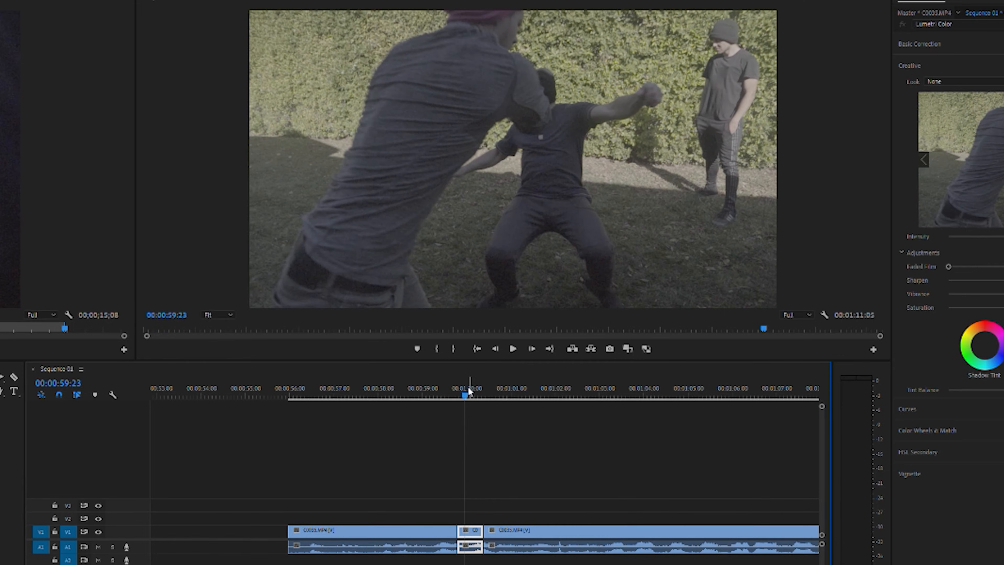
left_click_drag(467, 386, 457, 376)
key("space")
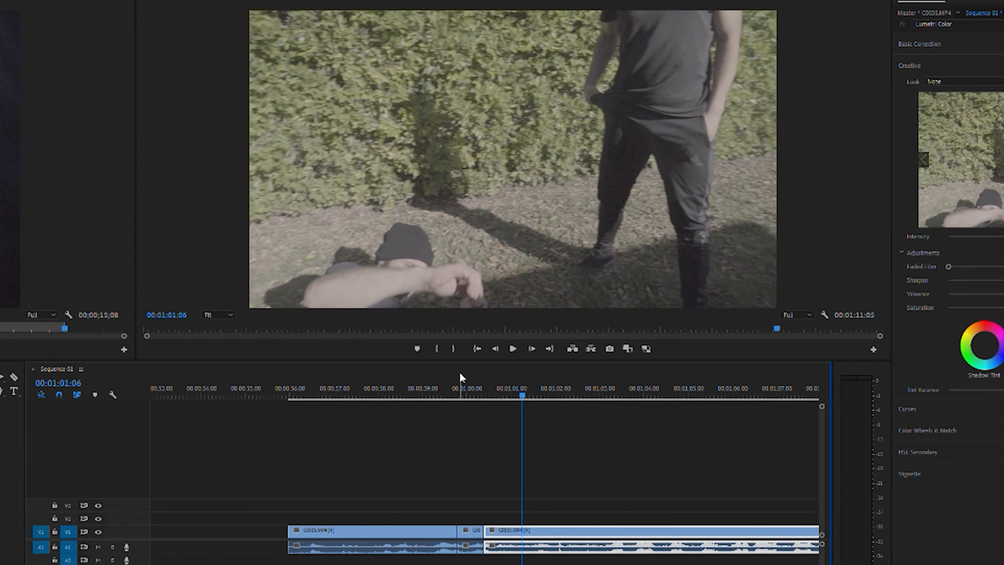
left_click(430, 374)
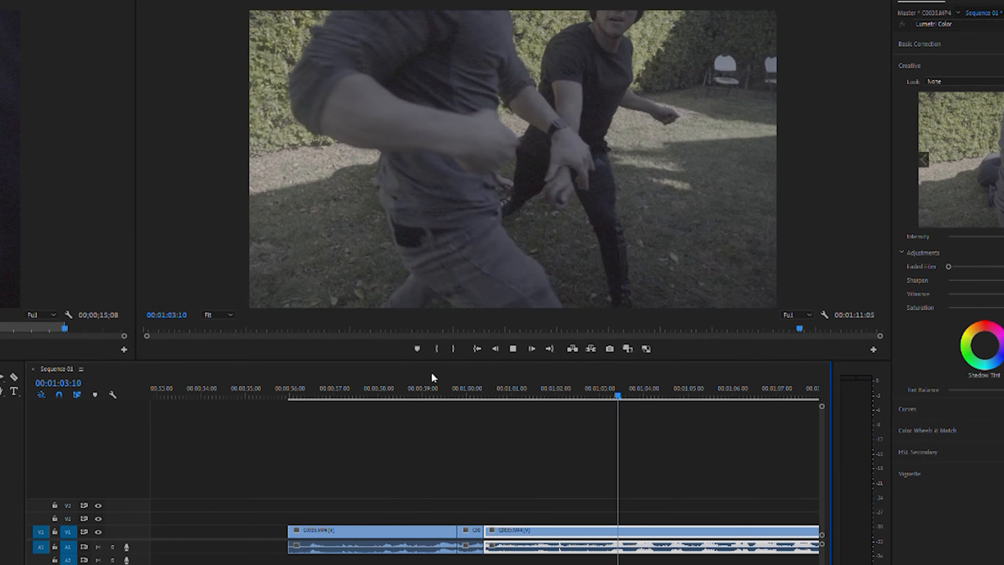
key("space")
key("space")
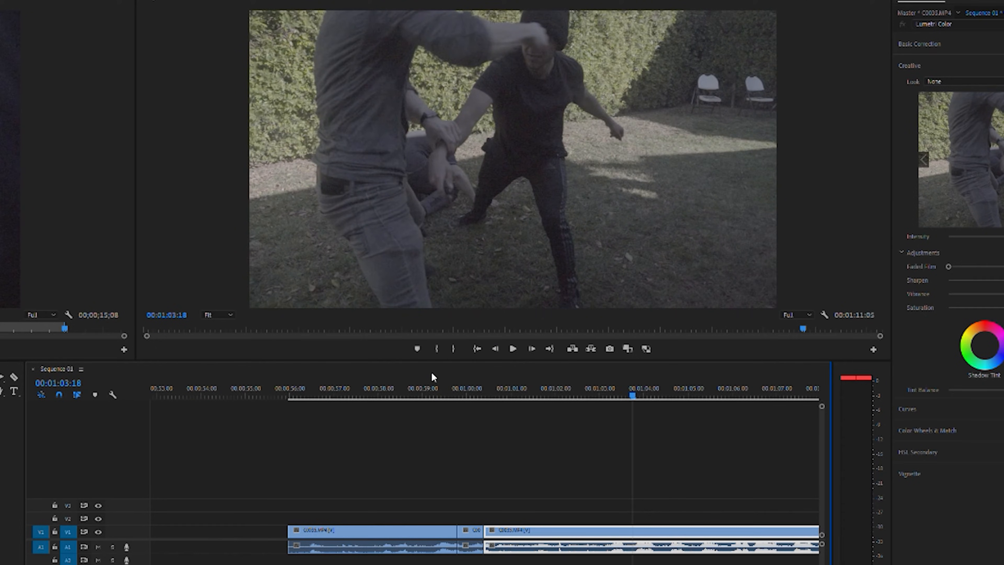
Find the frame where the punch lands and cut the clip at 00:01:03:19 and 00:01:03:21.
key("Right")
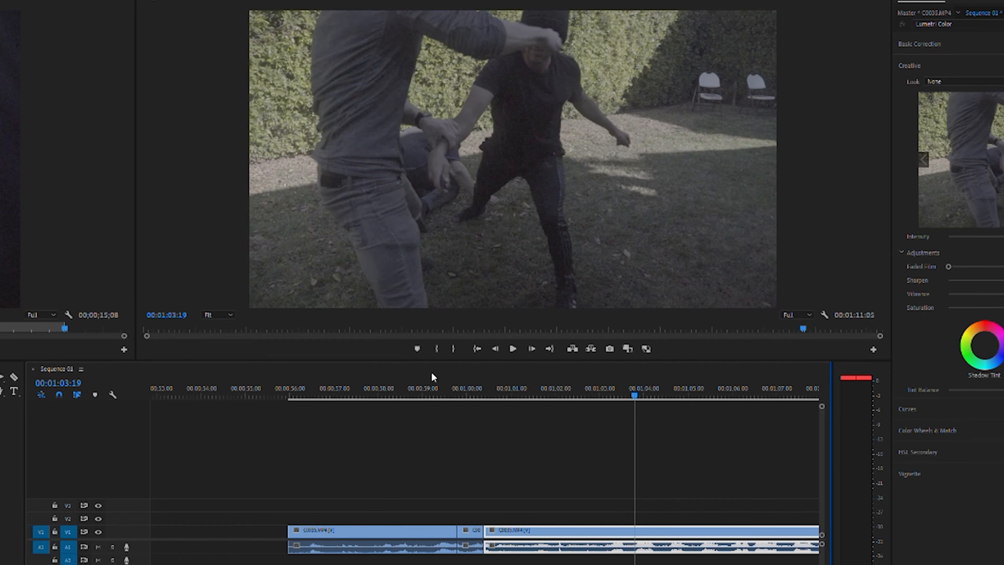
key("Left")
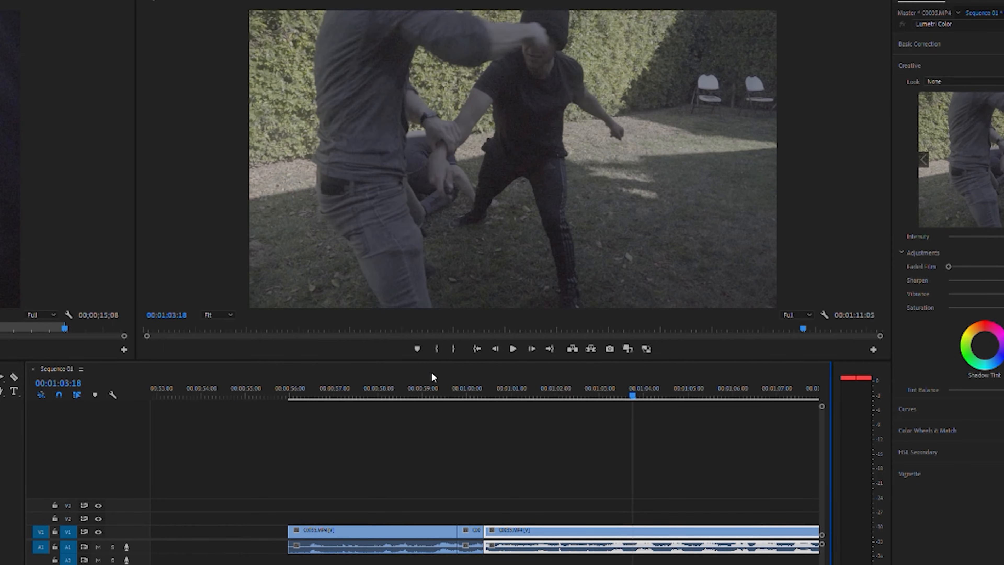
key("Right")
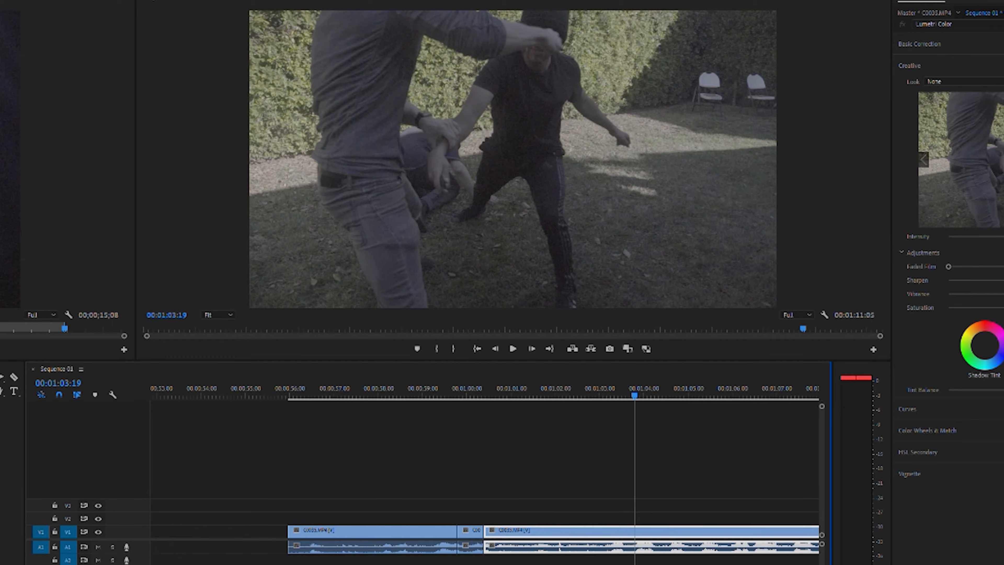
key("equal")
left_click(490, 526)
key("Right")
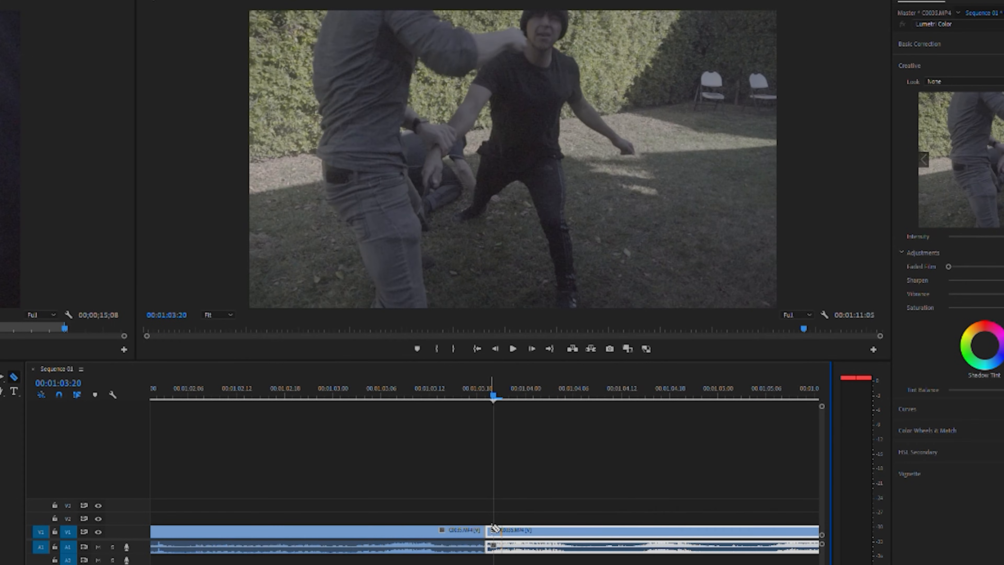
key("Right")
left_click(502, 529)
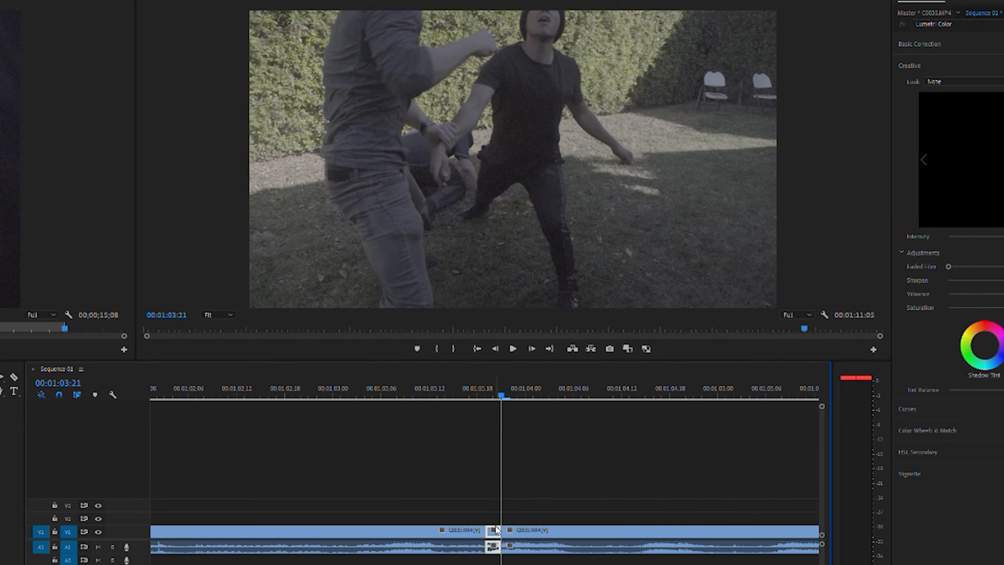
Delete the two-frame piece at the punch and close the gap it leaves.
key("Left")
key("Left")
key("Right")
key("Right")
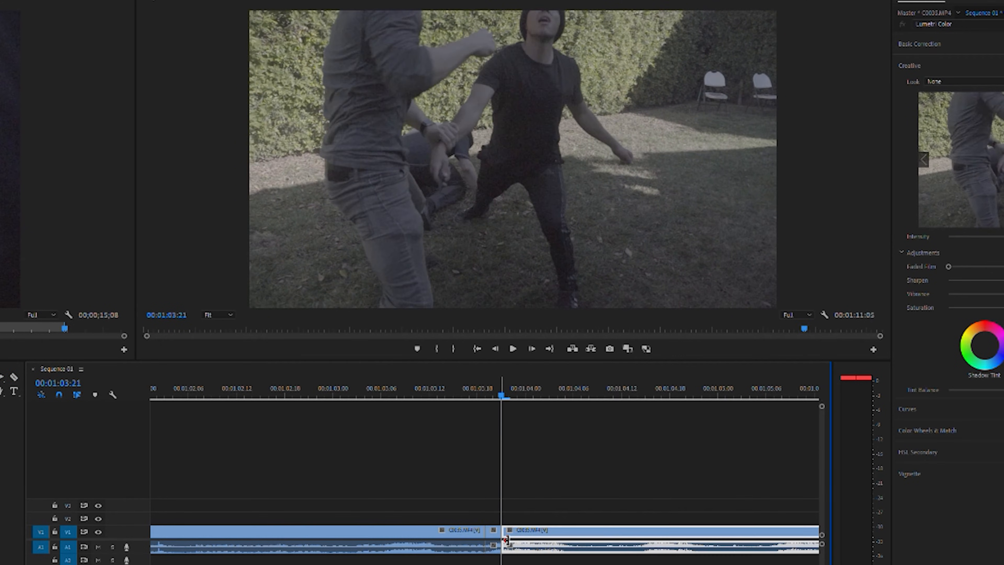
left_click(495, 530)
key("Delete")
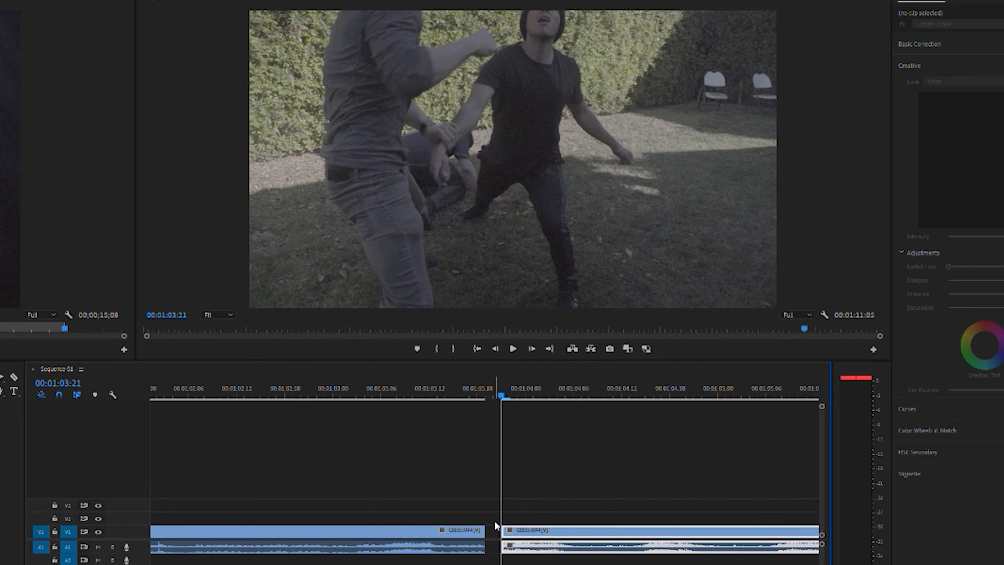
left_click(495, 525)
key("Delete")
key("Delete")
Play back the tightened punch from about 00:01:03:00 to check the edit.
left_click_drag(473, 391, 331, 387)
key("space")
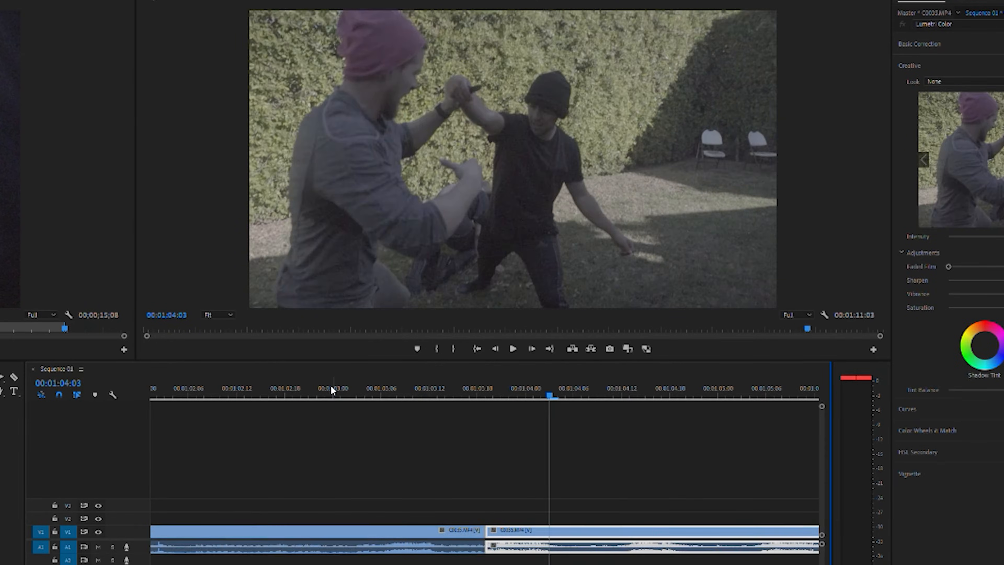
left_click(368, 378)
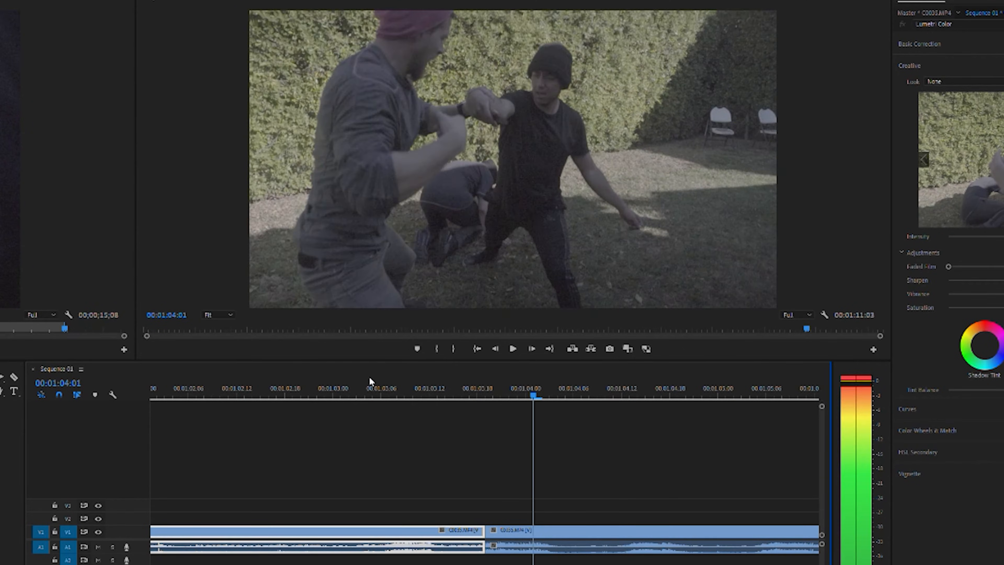
key("space")
left_click_drag(369, 378, 477, 379)
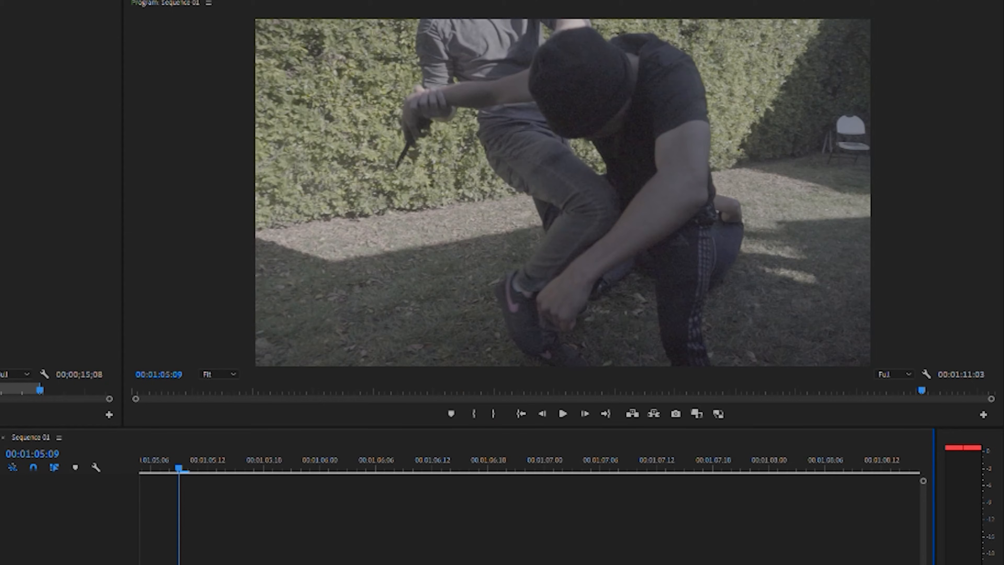
Cut the fight clip at 00:01:05:06 and ripple-trim one frame off the start of the part after the cut.
left_click_drag(485, 461, 552, 470)
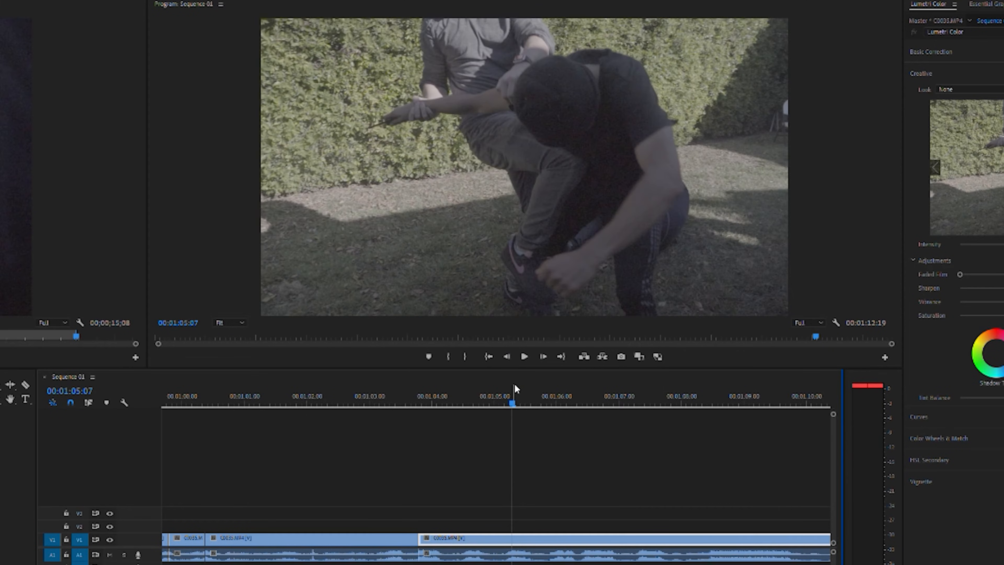
left_click(509, 386)
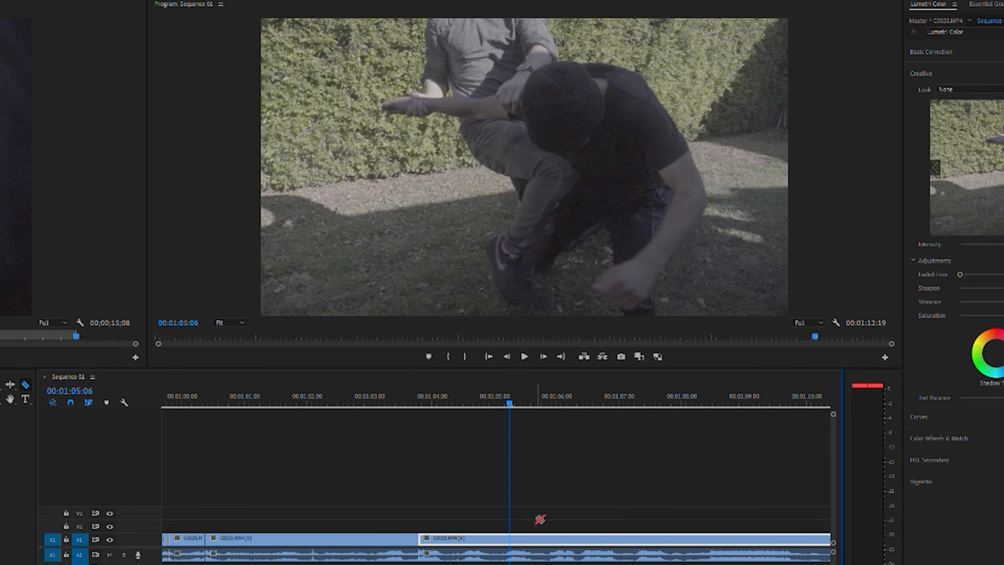
left_click(514, 538)
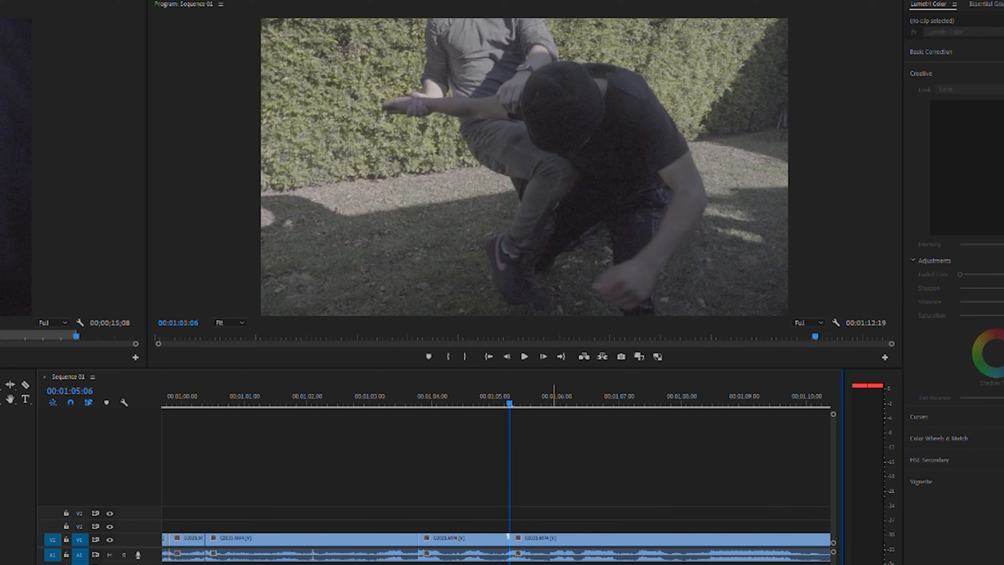
key("Right")
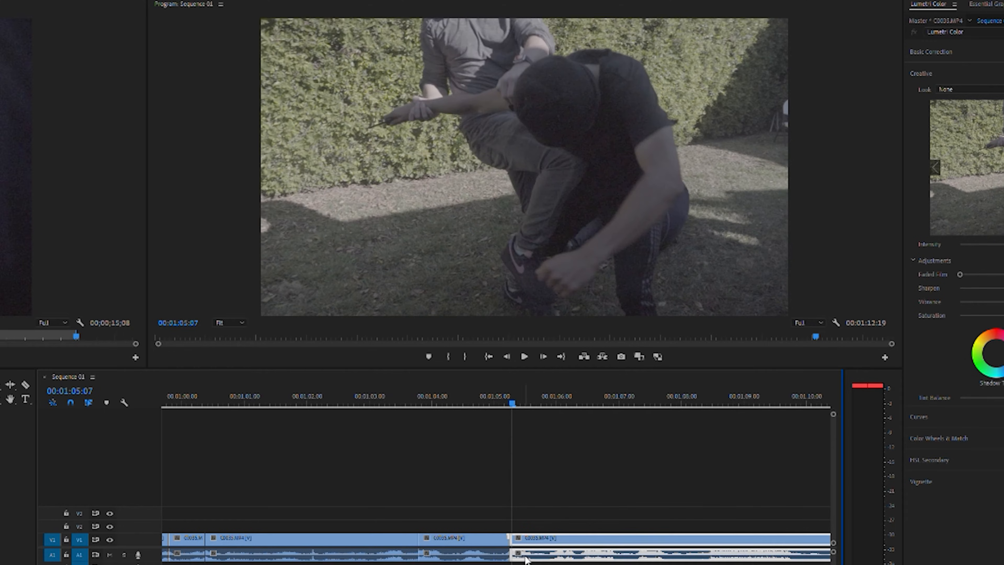
left_click_drag(517, 537, 537, 534)
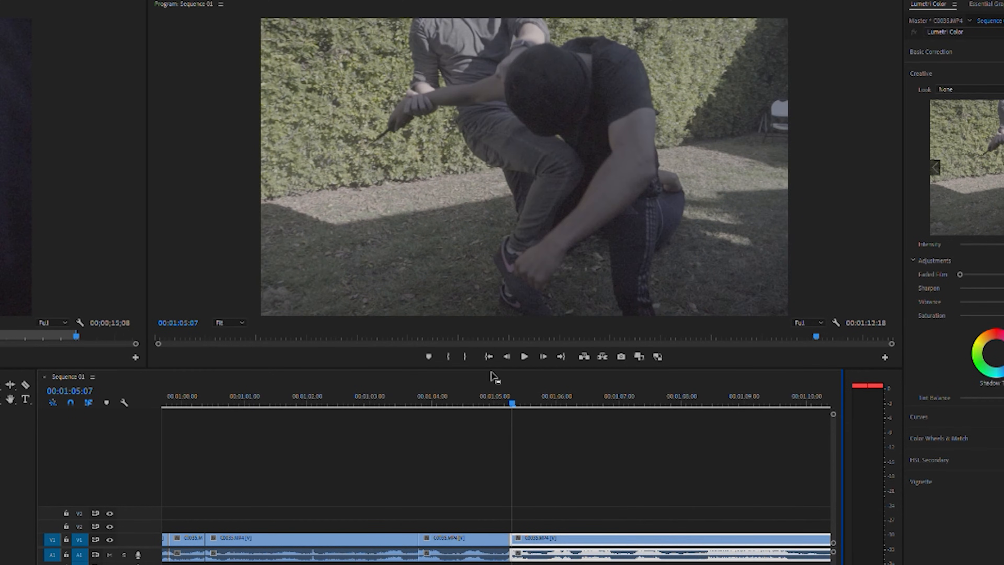
Speed up the clip ending at the 00:01:05:06 cut with Speed/Duration and bring the following video up against it.
left_click(481, 397)
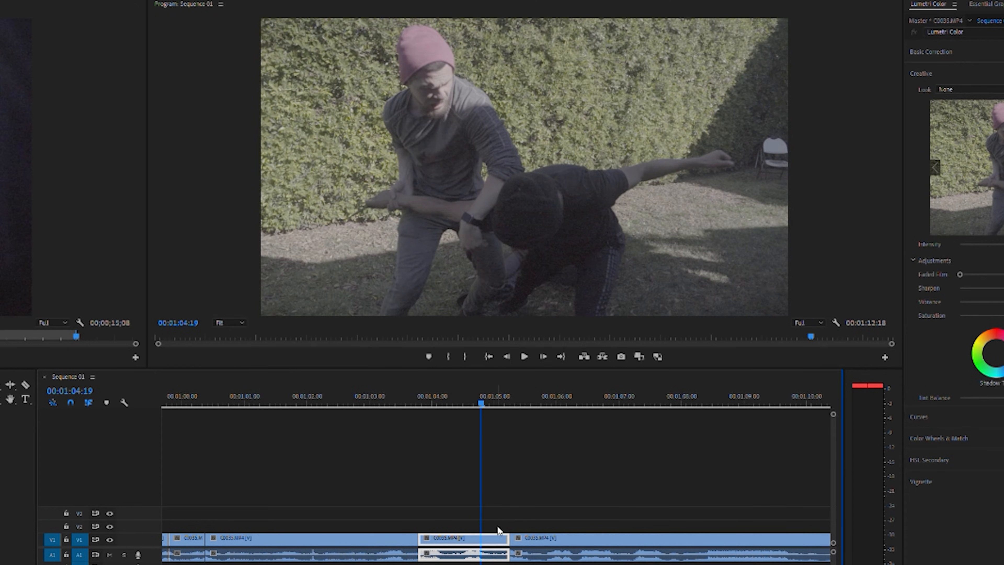
left_click(499, 504)
left_click(490, 534)
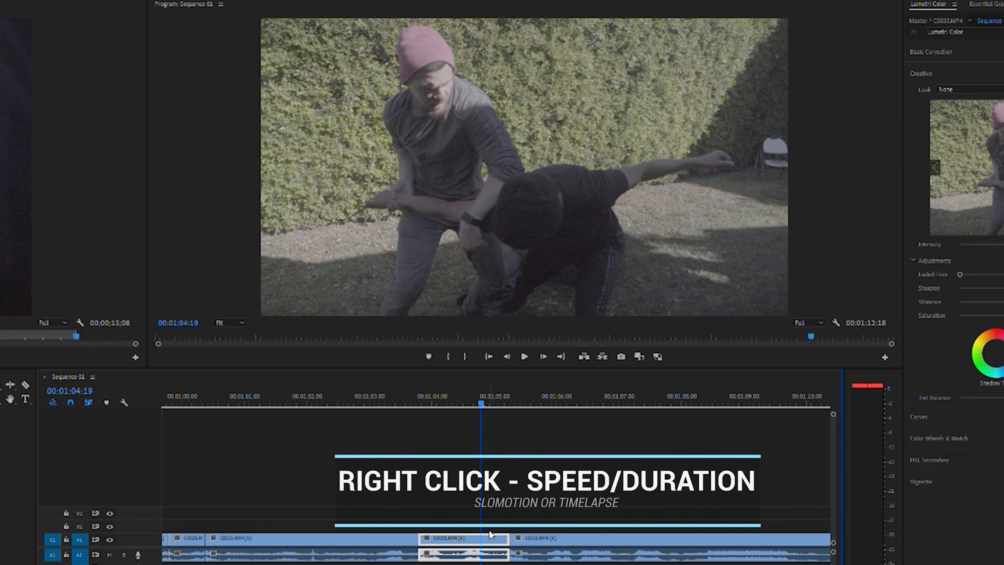
left_click(425, 493)
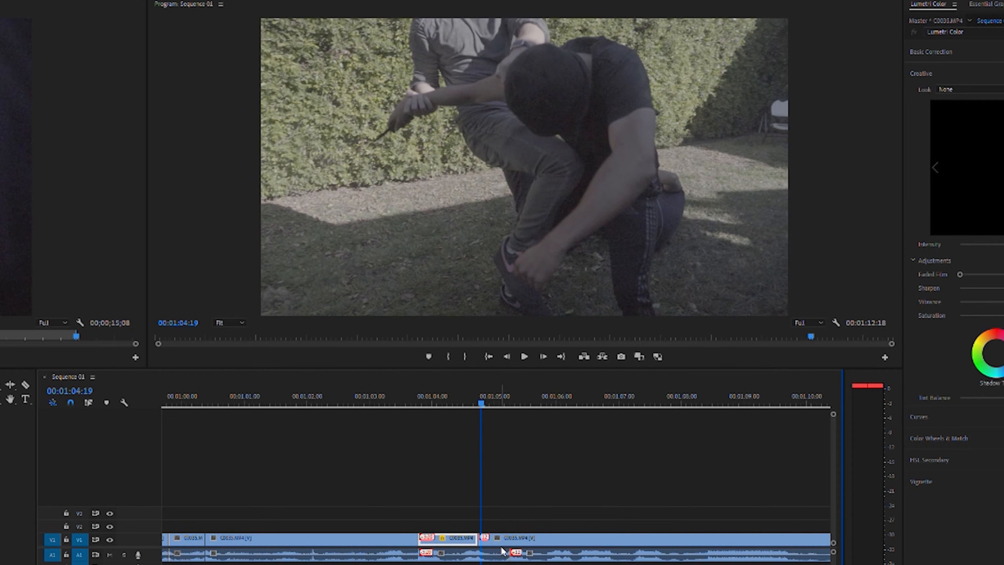
Move the following clip's audio to a lower track in sync with its video, and shorten the sped-up clip's audio end.
left_click(543, 555)
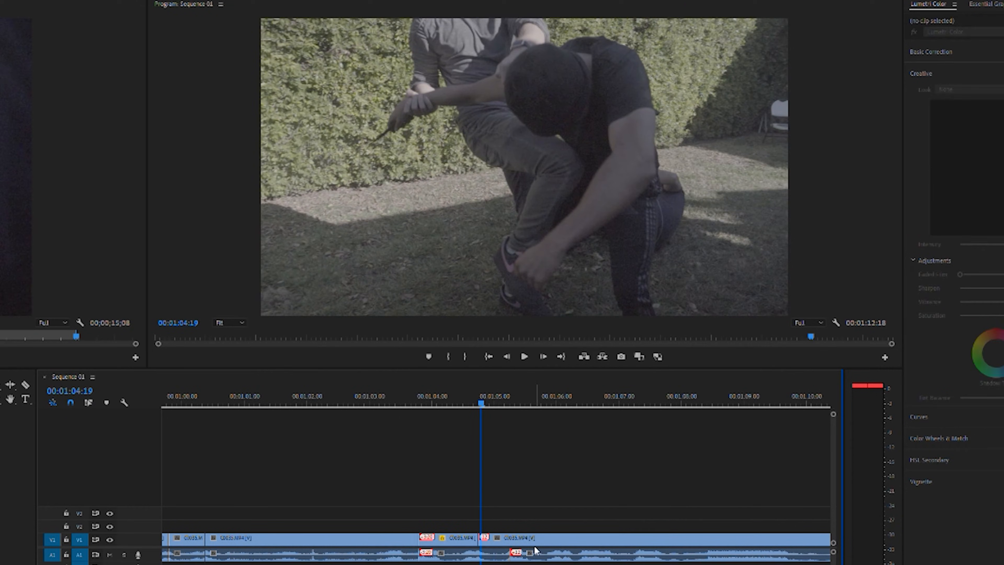
left_click(575, 553)
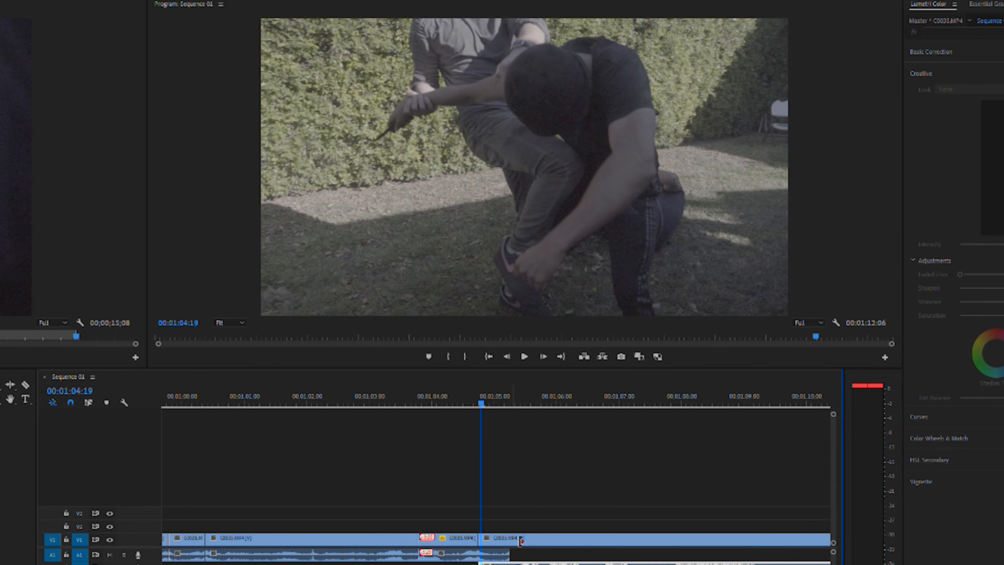
left_click_drag(506, 549, 501, 548)
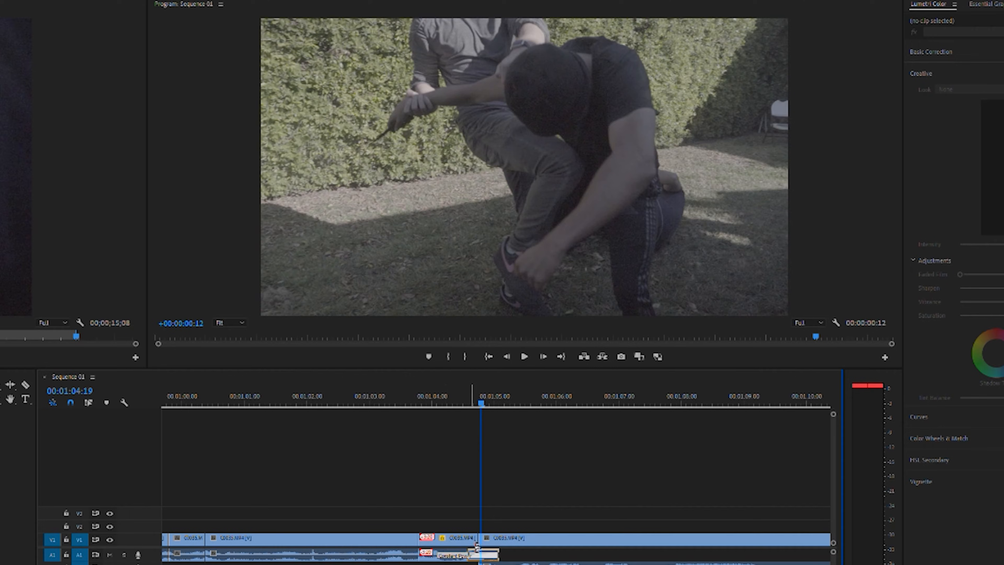
left_click(414, 391)
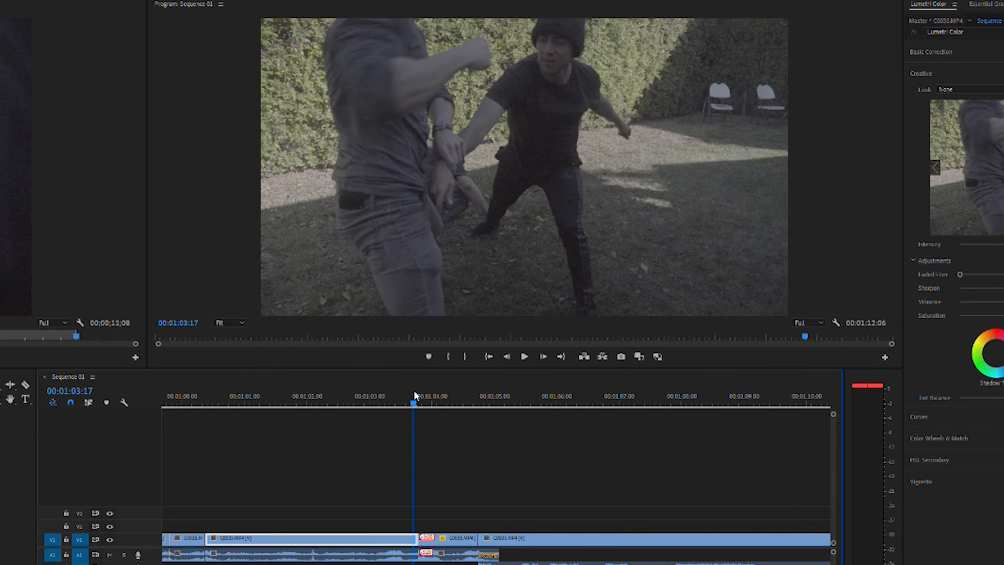
Replay the punch and the sped-up move after it from about 00:01:03:15 to check the edits.
key("space")
mouse_move(416, 395)
left_mouse_down()
mouse_move(466, 396)
mouse_move(482, 410)
mouse_move(407, 408)
left_mouse_up()
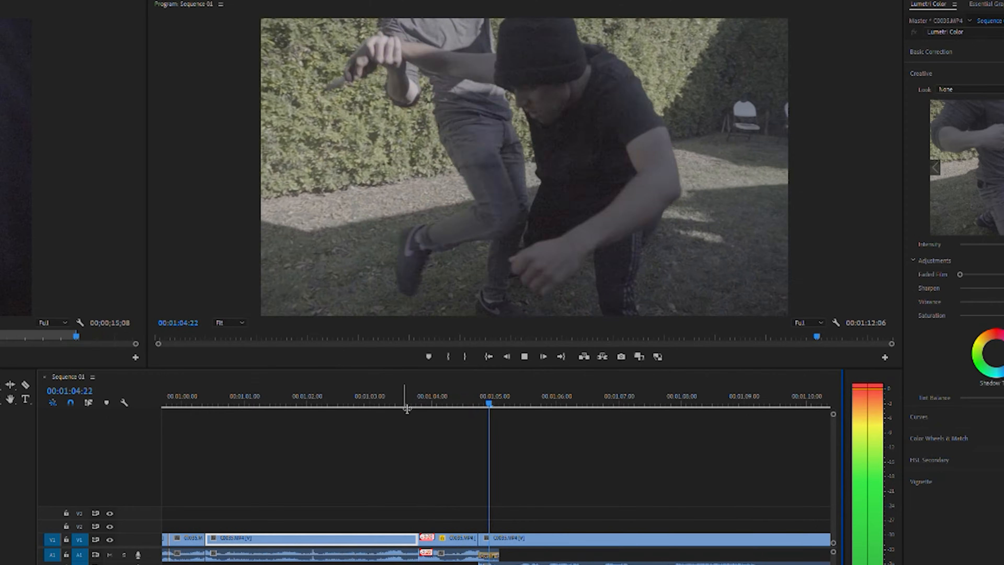
key("space")
left_click_drag(440, 395, 360, 406)
key("space")
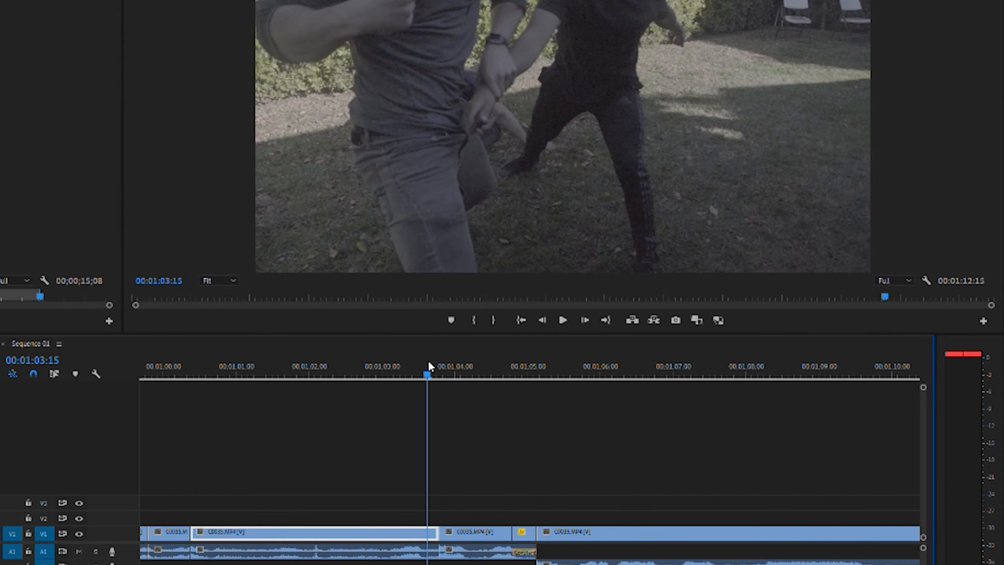
key("space")
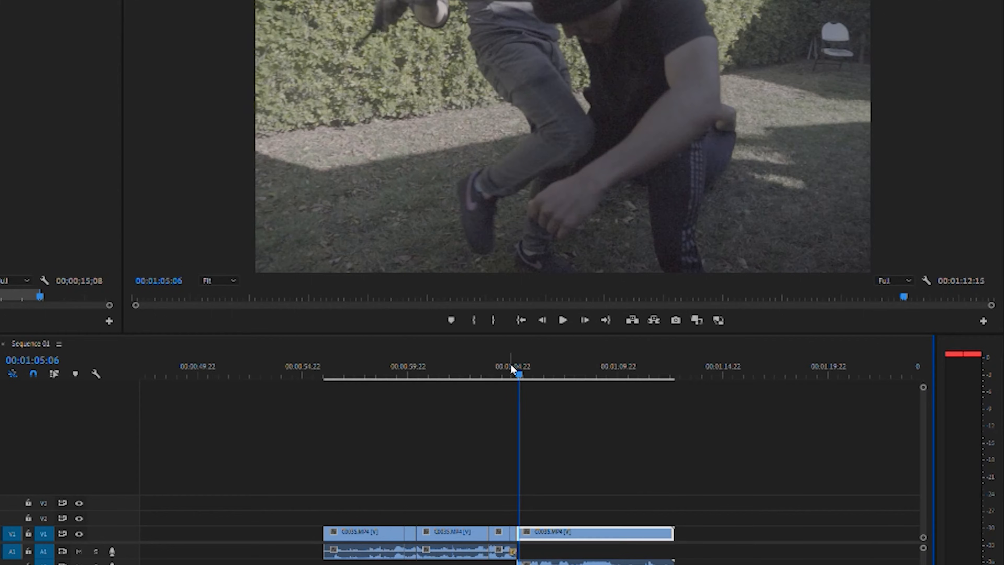
Cut the fight clip at 00:01:05:14, speed up the short piece after the cut with Speed/Duration, and close the gap behind it.
key("space")
key("space")
key("space")
key("space")
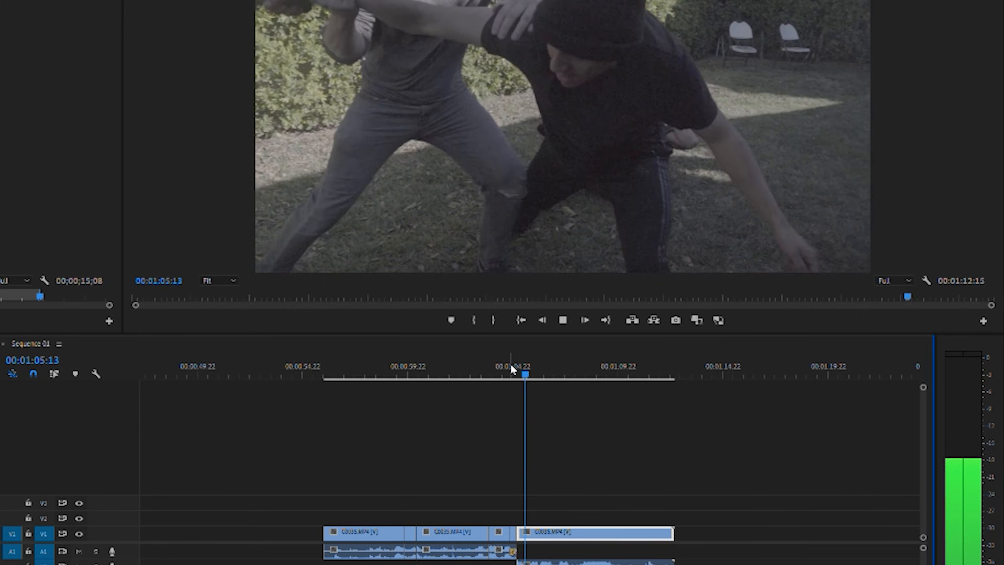
key("equal")
key("equal")
key("equal")
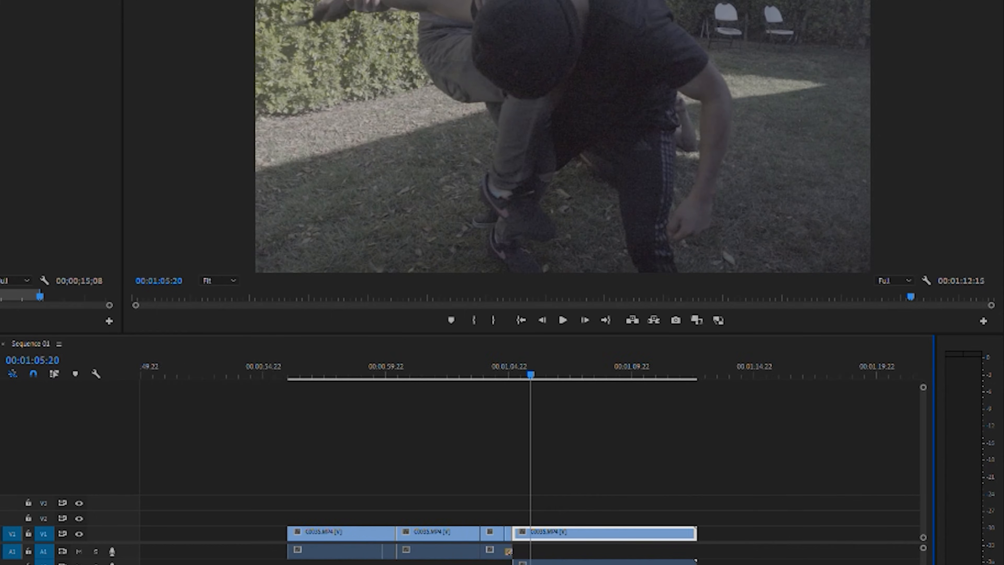
mouse_move(486, 359)
left_mouse_down()
mouse_move(495, 358)
mouse_move(476, 364)
left_mouse_up()
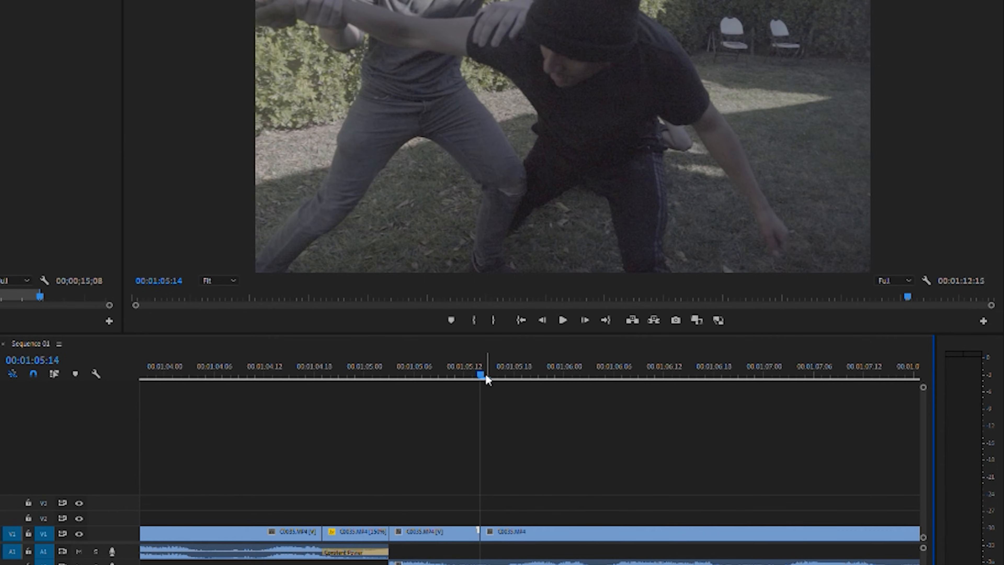
left_click_drag(484, 363, 539, 375)
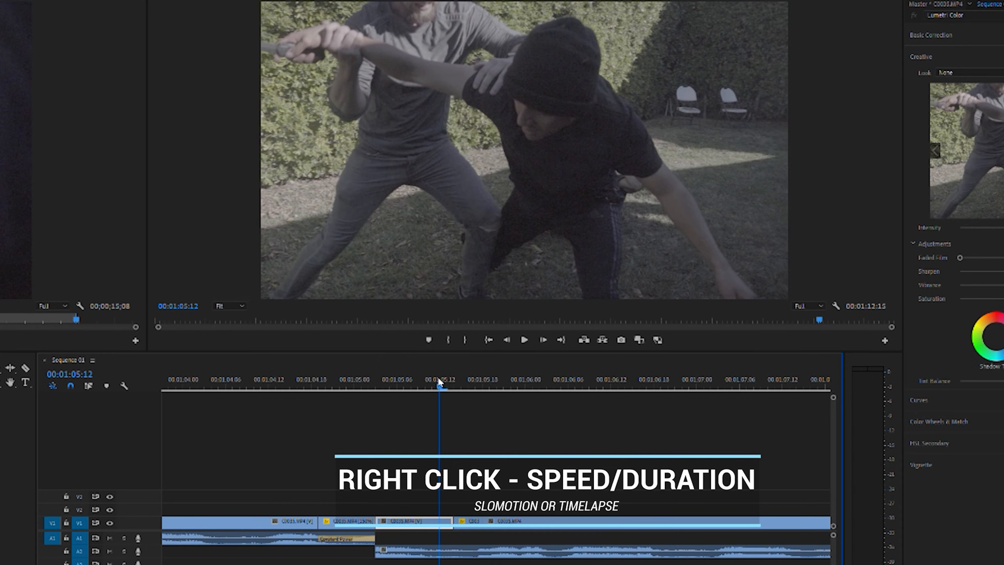
Play back the fight from about 00:01:05:05 to check the newly sped-up move.
key("space")
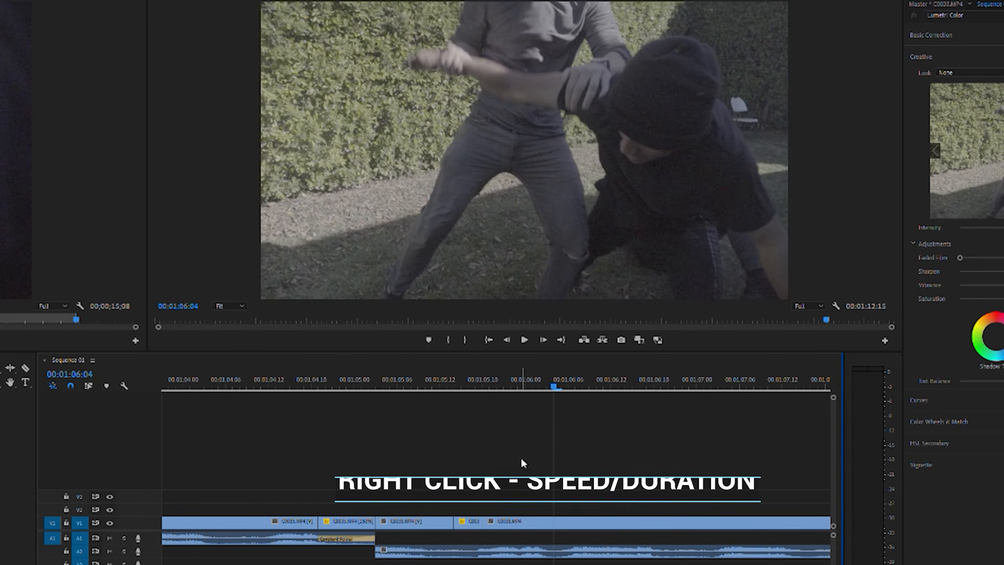
left_click_drag(479, 383, 500, 384)
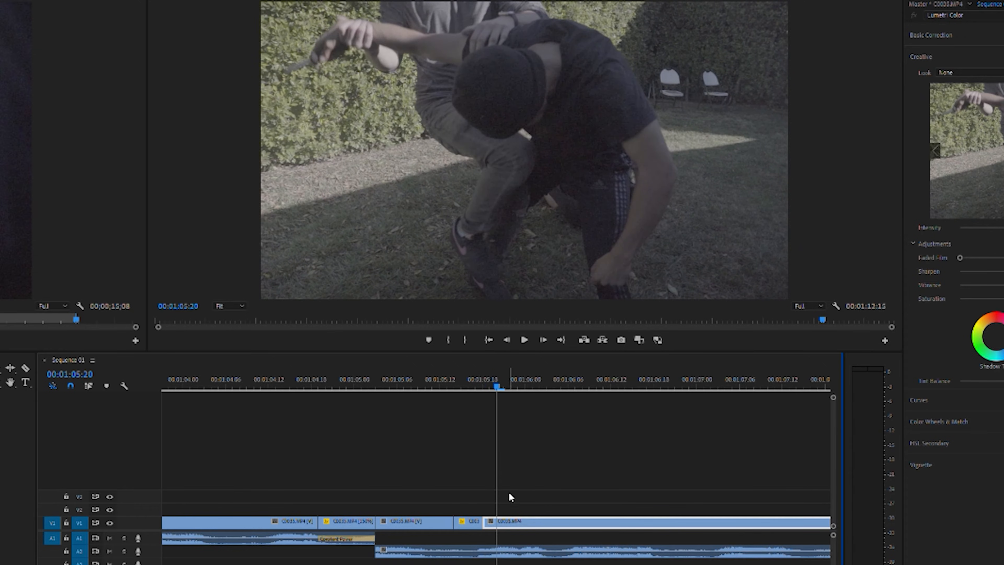
mouse_move(483, 516)
left_mouse_down()
mouse_move(518, 517)
mouse_move(483, 515)
left_mouse_up()
left_click(390, 382)
key("space")
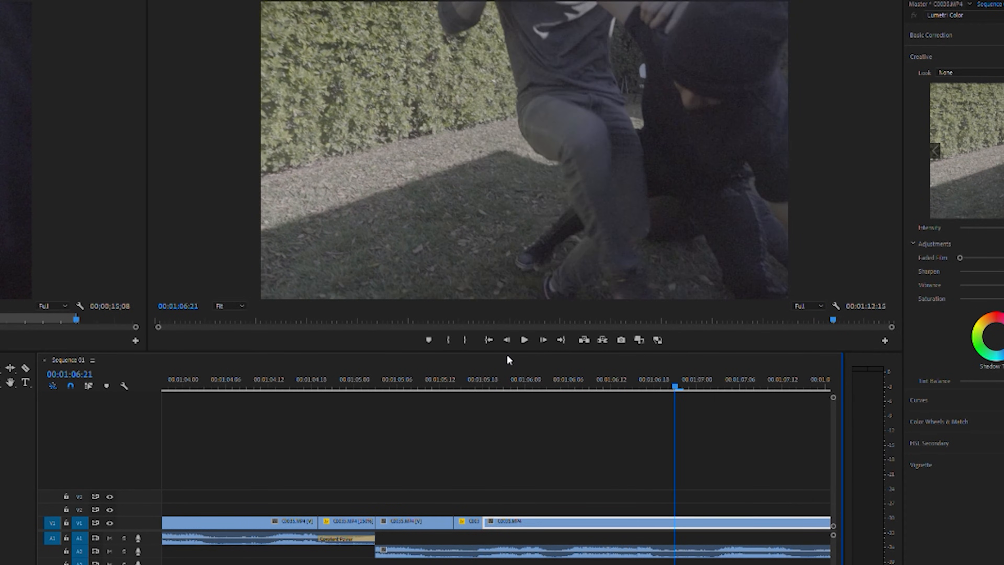
Find the leg kick and cut the fight clip at 00:01:06:22 and 00:01:07:00, isolating a short piece of the move.
key("space")
left_click_drag(710, 379, 607, 379)
key("space")
key("space")
left_click(672, 378)
key("space")
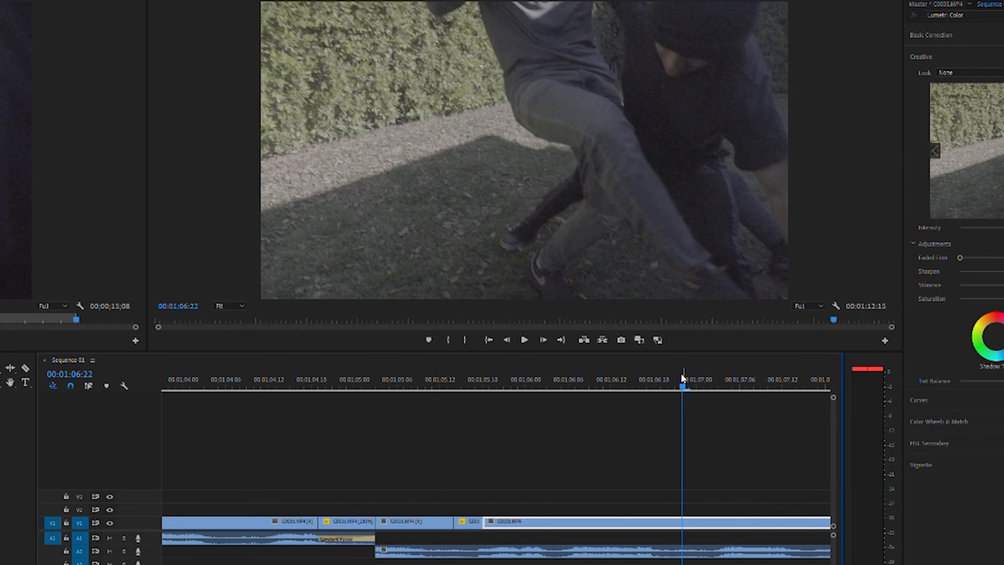
left_click(673, 376)
mouse_move(673, 375)
left_mouse_down()
mouse_move(663, 376)
mouse_move(684, 383)
left_mouse_up()
left_click(688, 513)
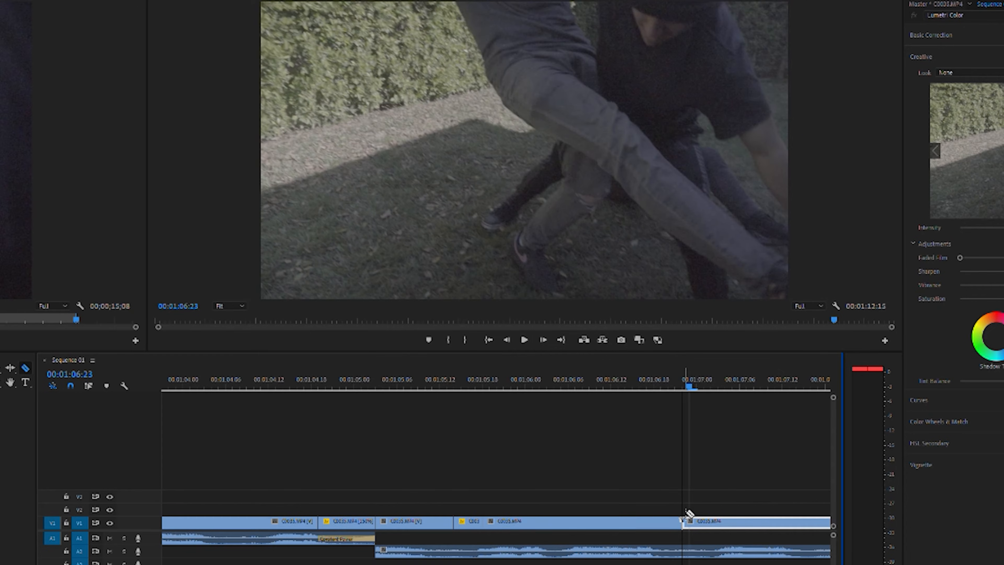
key("Right")
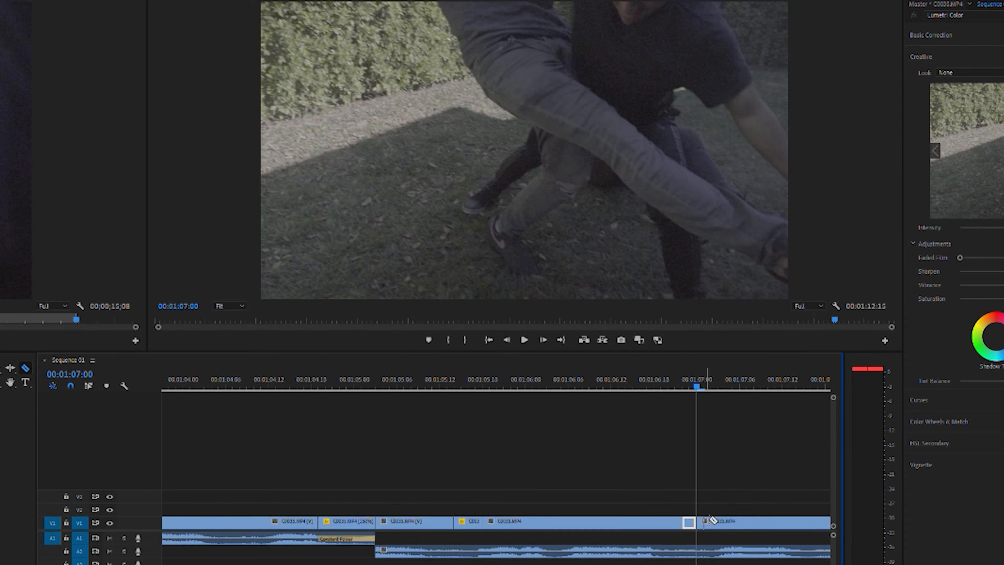